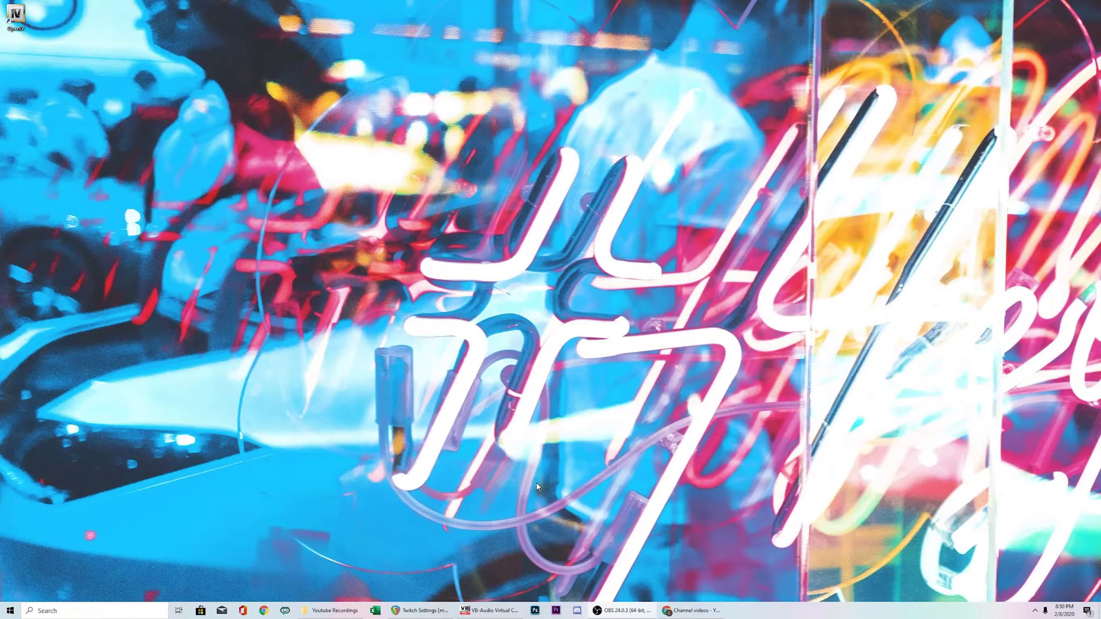
- Launch OpenIV from Windows search and start it for Grand Theft Auto V on Windows
left_click(99, 611)
type("openiv")
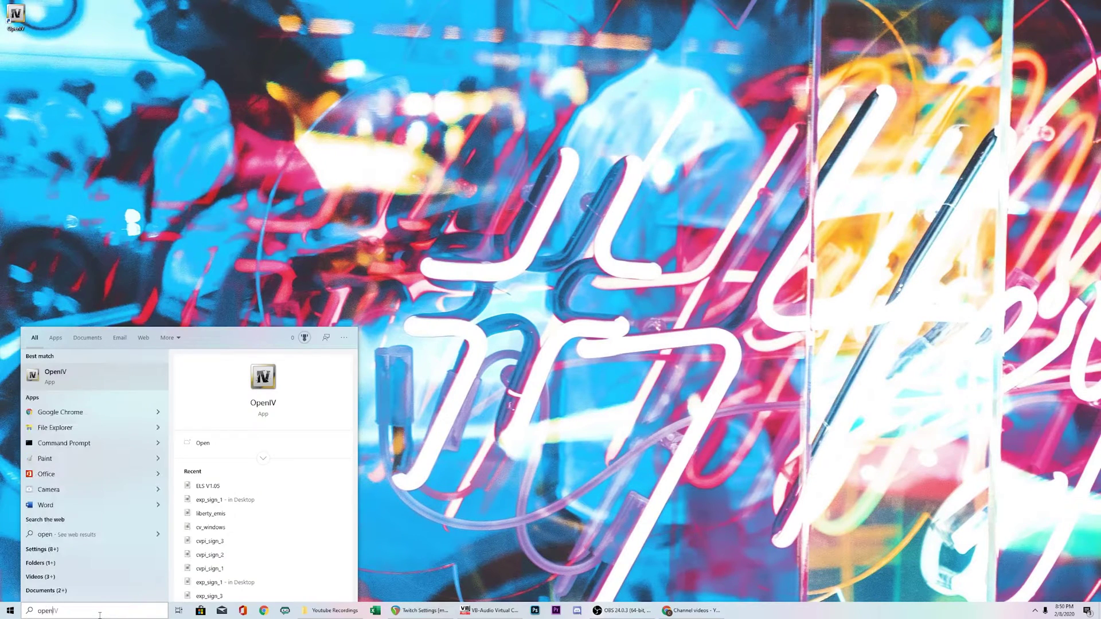
left_click(63, 388)
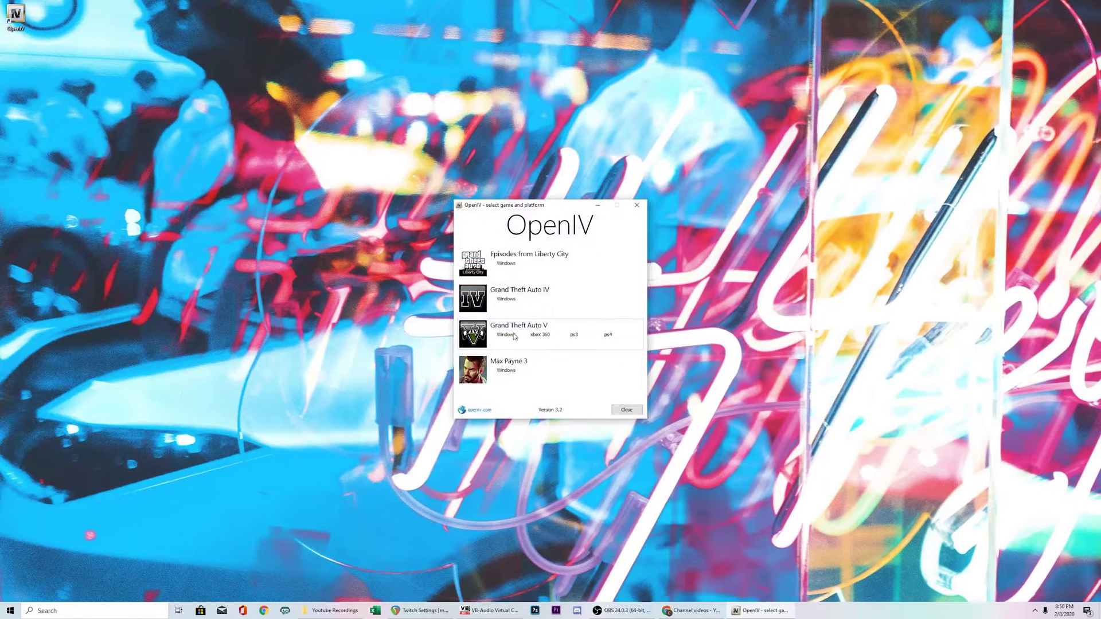
left_click(507, 338)
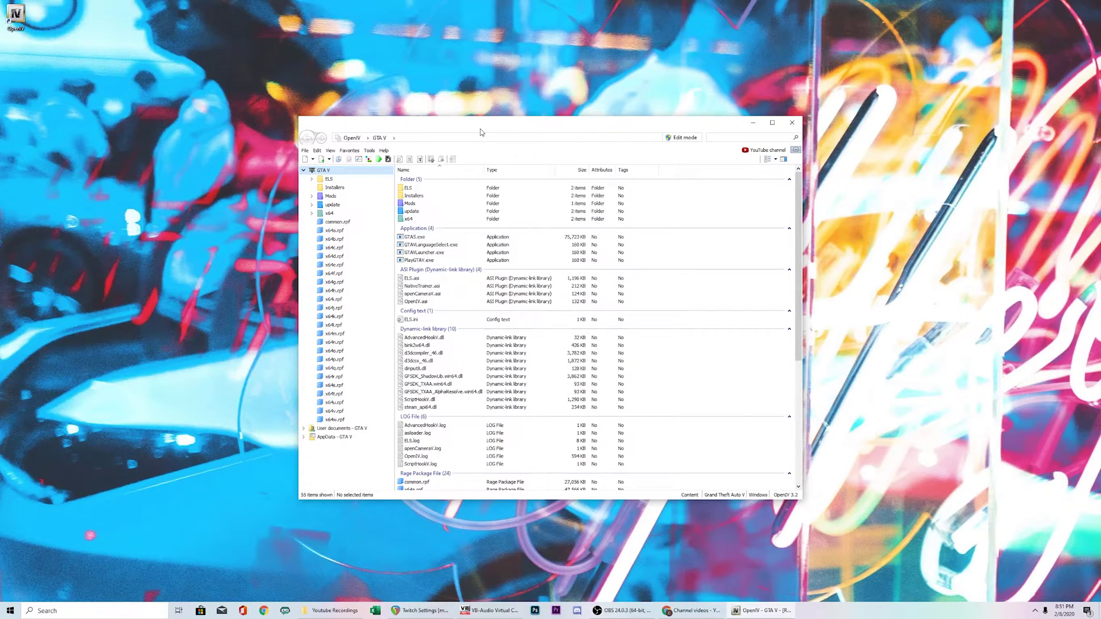
- Move the OpenIV window to the upper right of the screen
left_click_drag(481, 132, 775, 15)
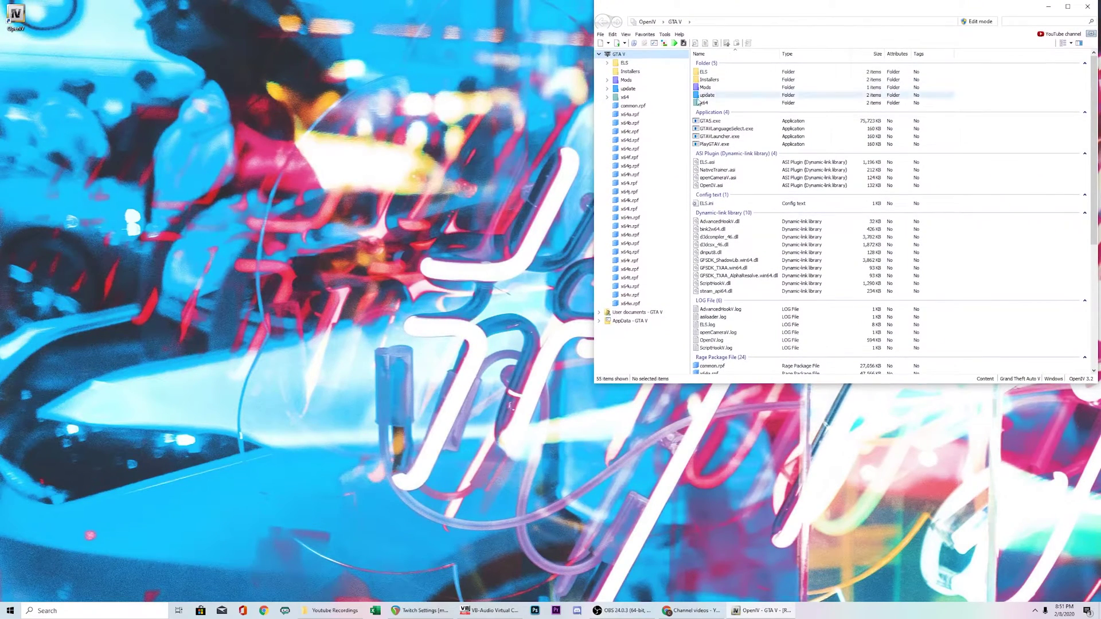
- Navigate to Mods > update > x64 > dlcpacks and scroll through its DLC pack folders
left_click(627, 81)
double_click(625, 82)
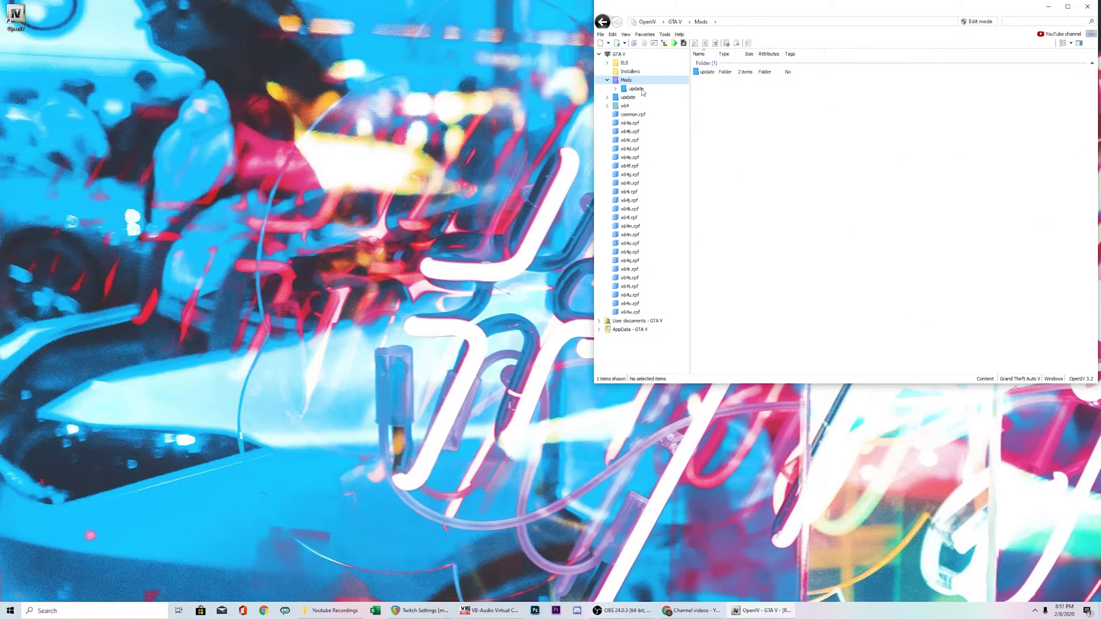
left_click(638, 89)
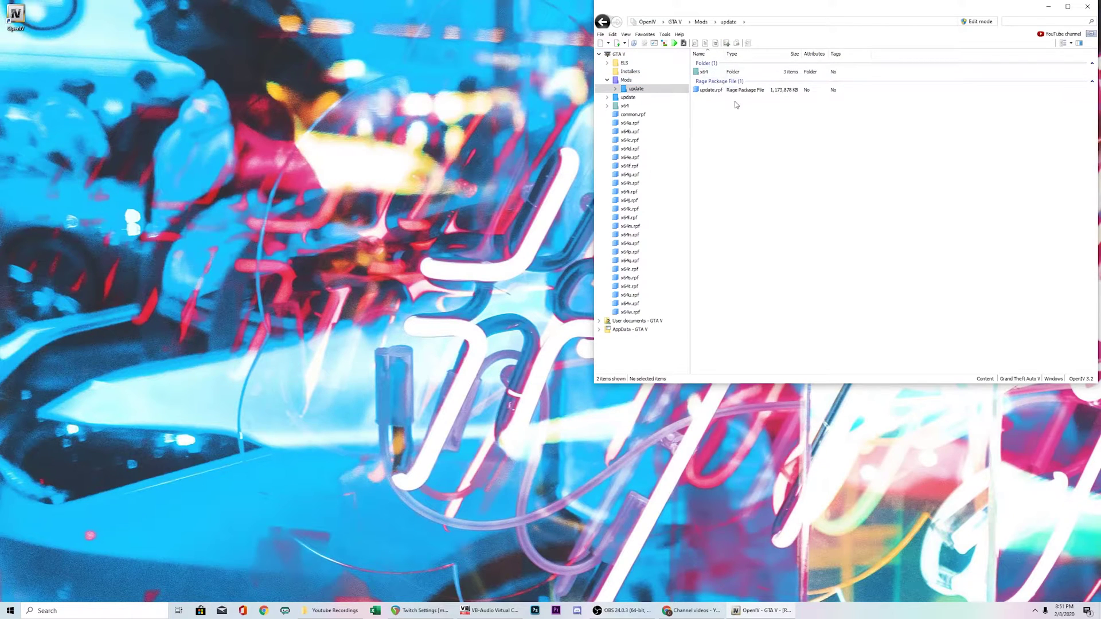
double_click(708, 72)
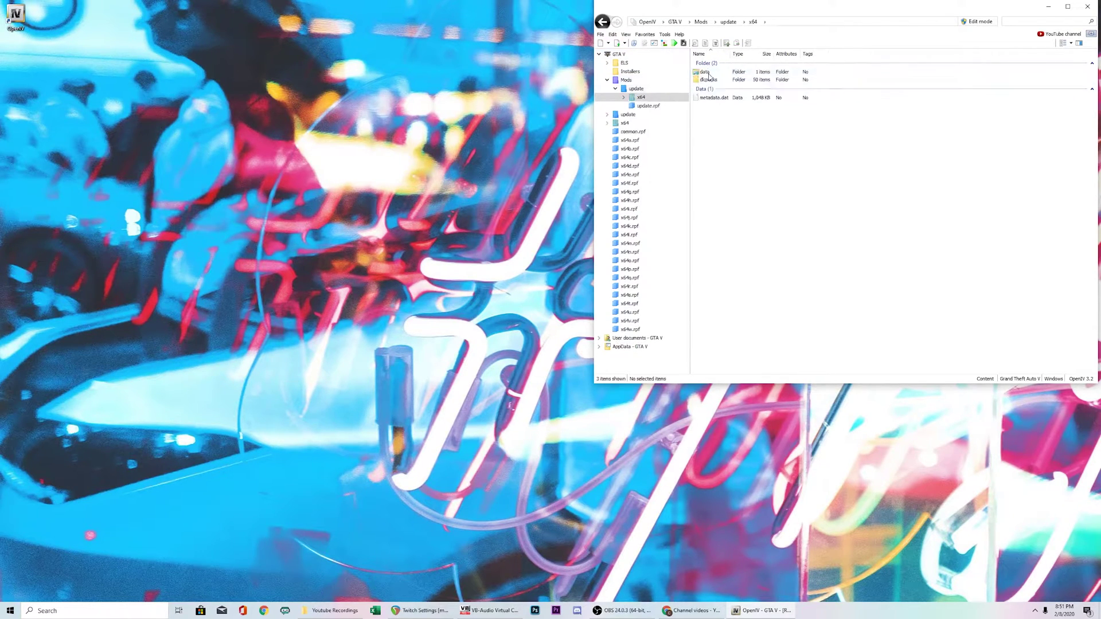
double_click(709, 80)
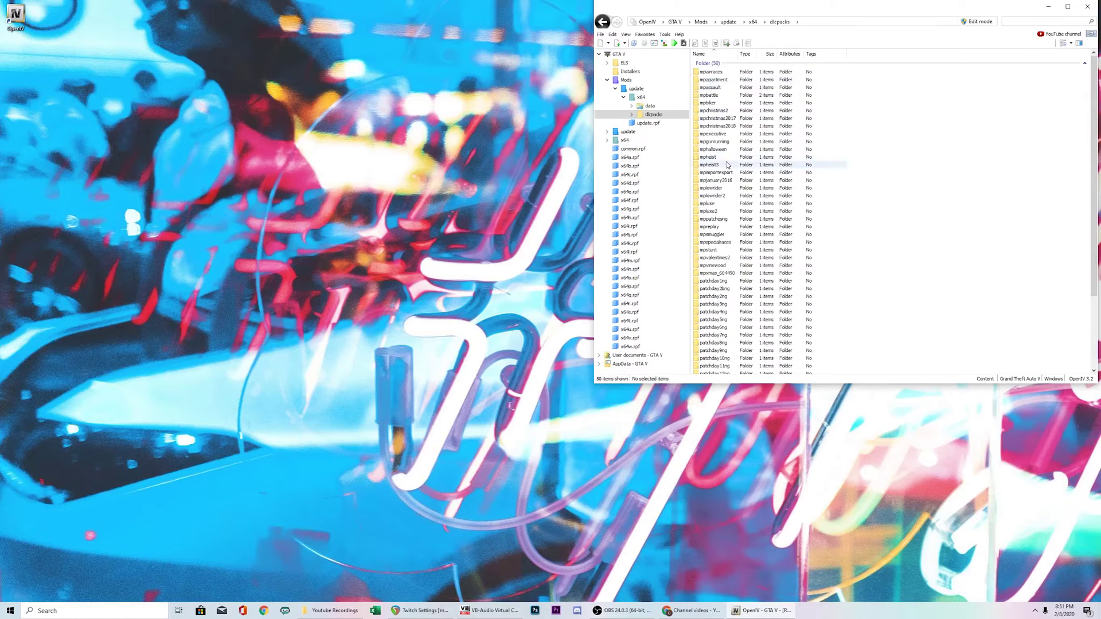
scroll(718, 98, "down", 4)
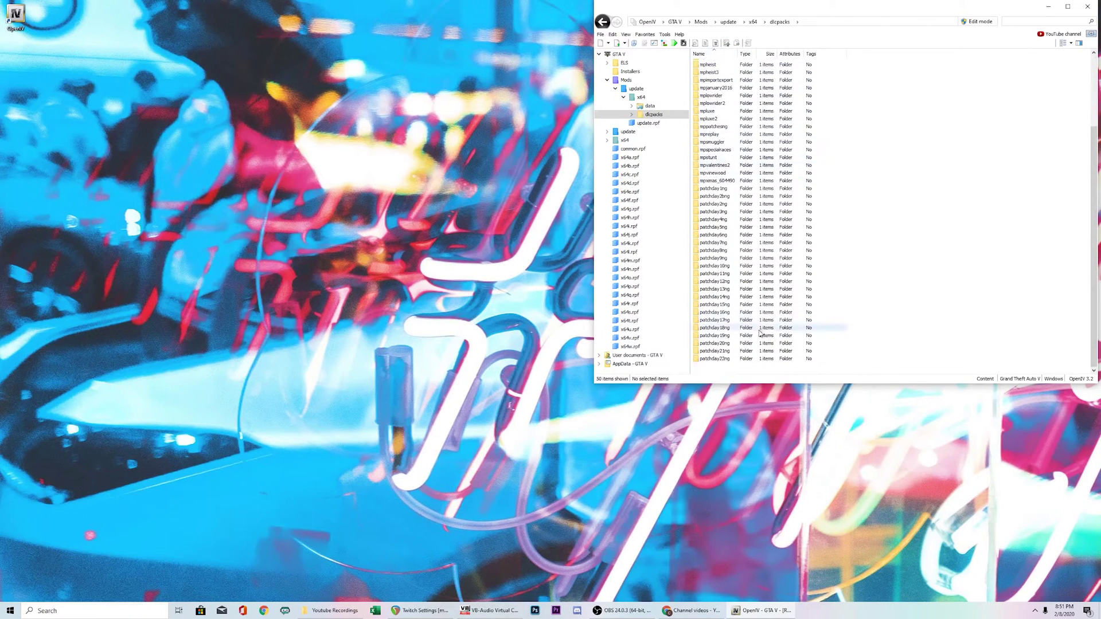
- Expand patchday22ng's dlc.rpf down to levels > gta5 > vehicles.rpf, widen the tree, and reselect patchday22ng
double_click(716, 359)
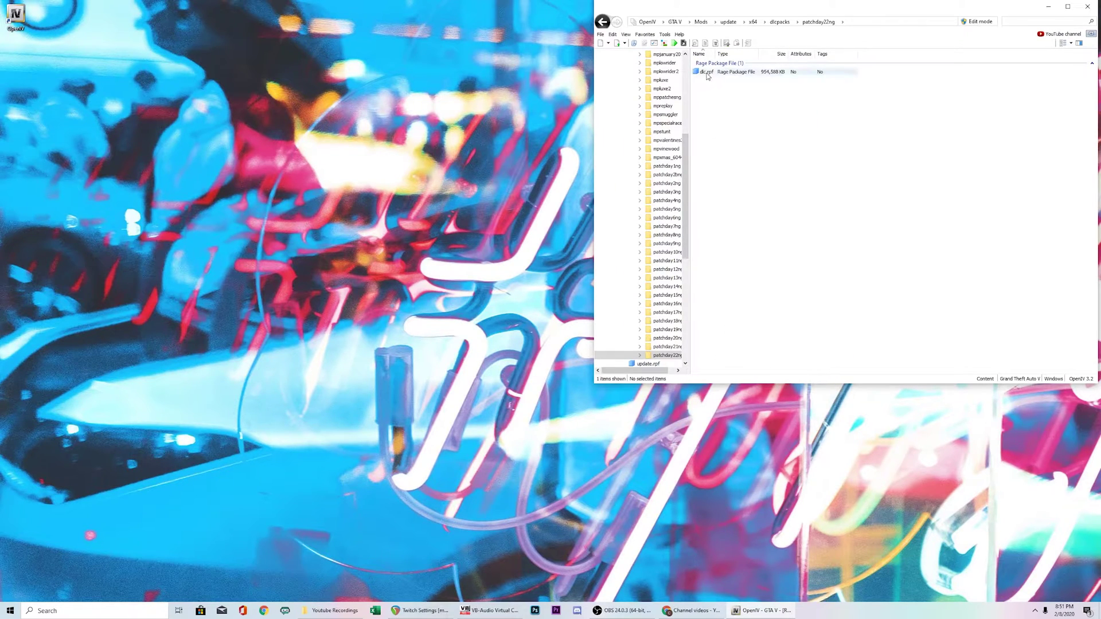
double_click(707, 72)
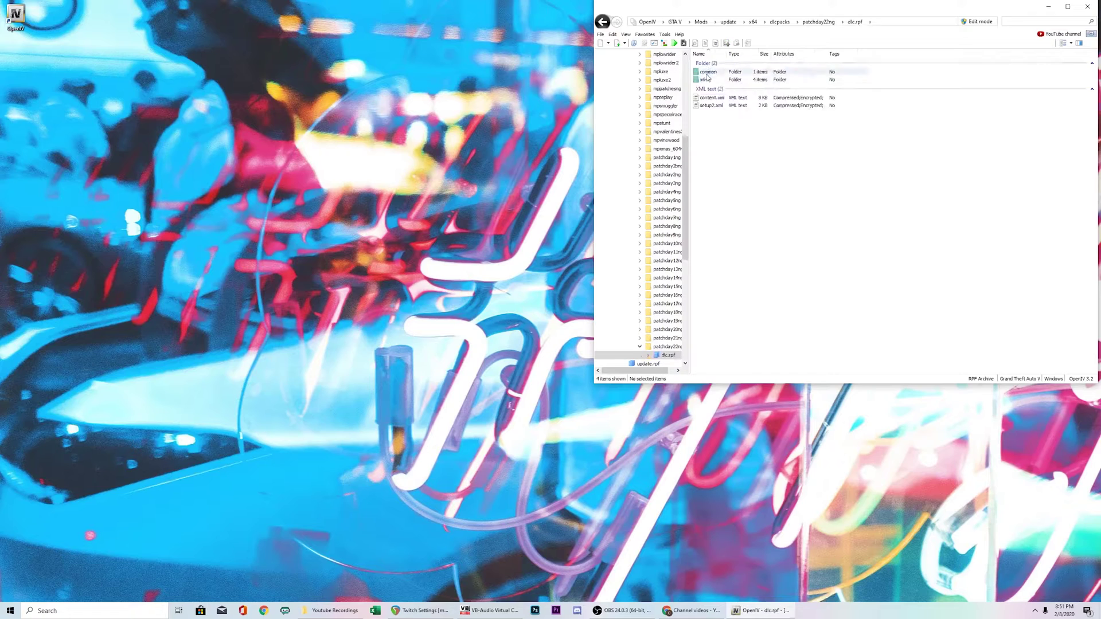
double_click(705, 80)
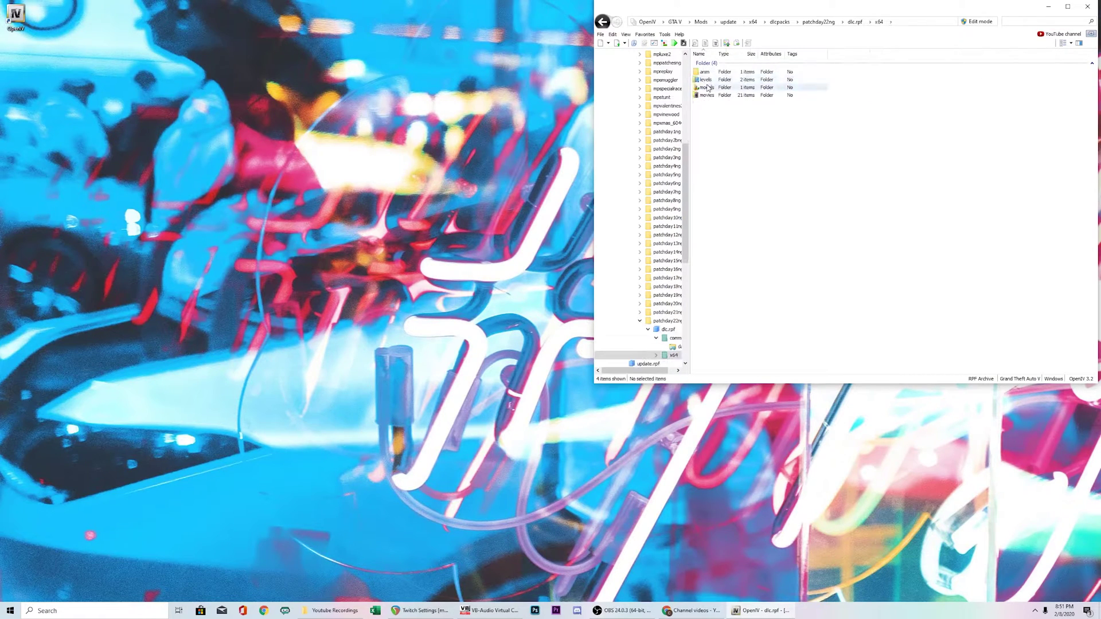
double_click(713, 81)
double_click(710, 73)
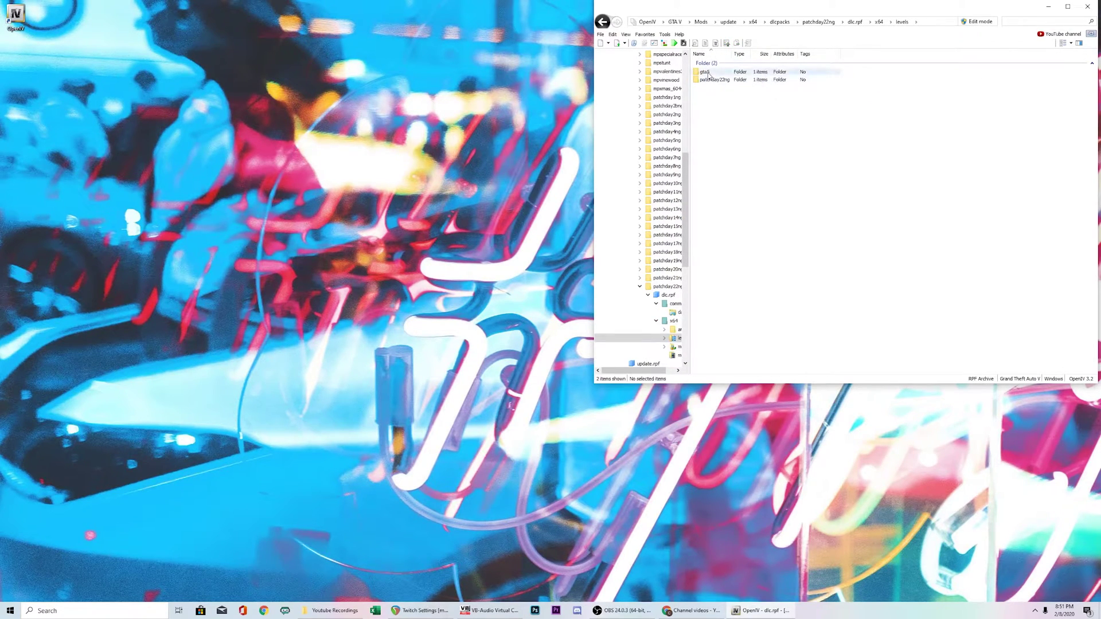
double_click(711, 74)
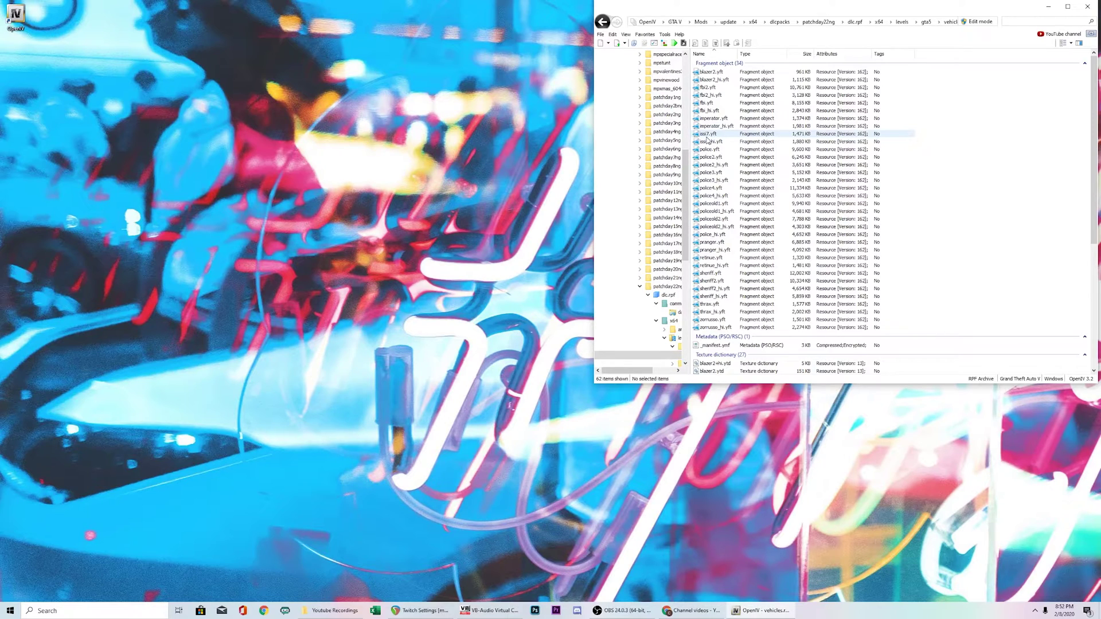
left_click_drag(689, 287, 707, 287)
left_click(683, 287)
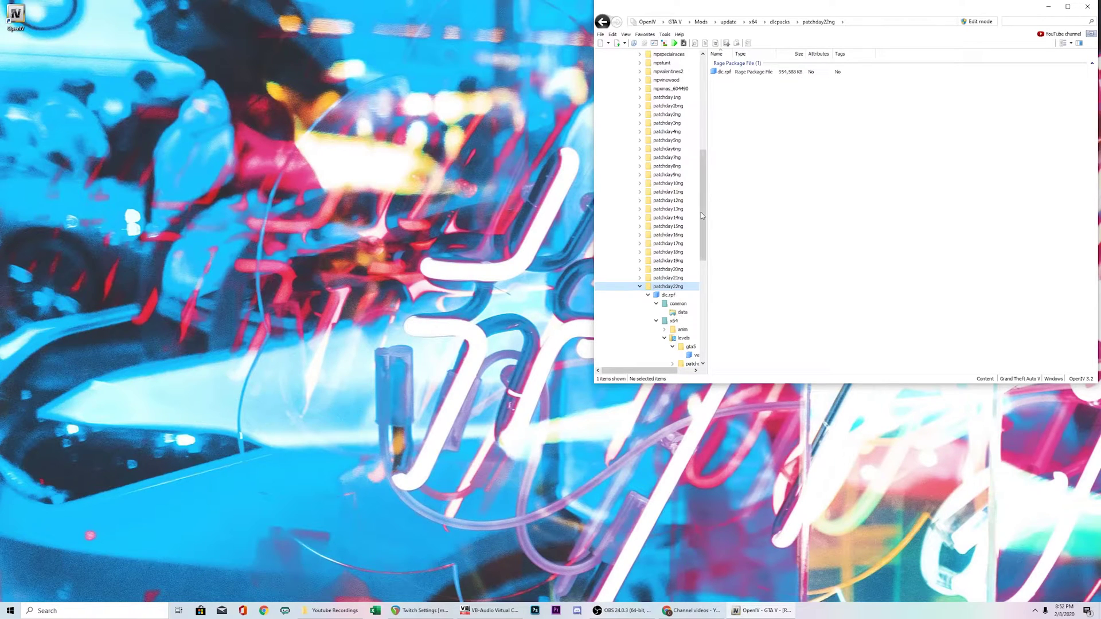
- Open police.ytd from the gta5 vehicles archive in the Texture viewer
mouse_move(701, 213)
left_mouse_down()
mouse_move(705, 135)
mouse_move(706, 207)
left_mouse_up()
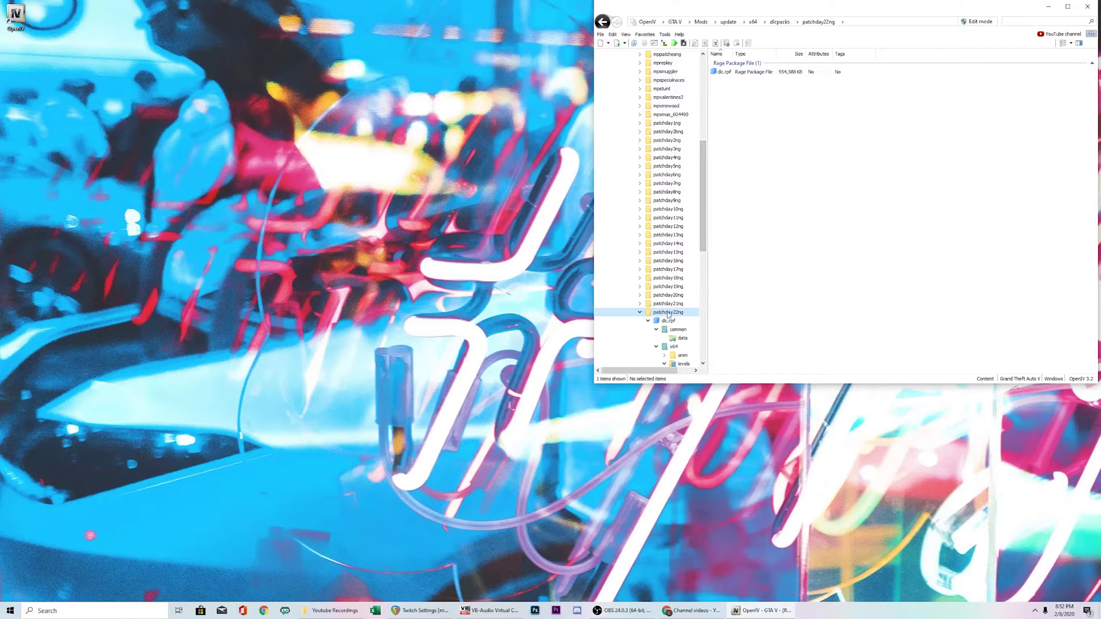
left_click_drag(702, 230, 706, 253)
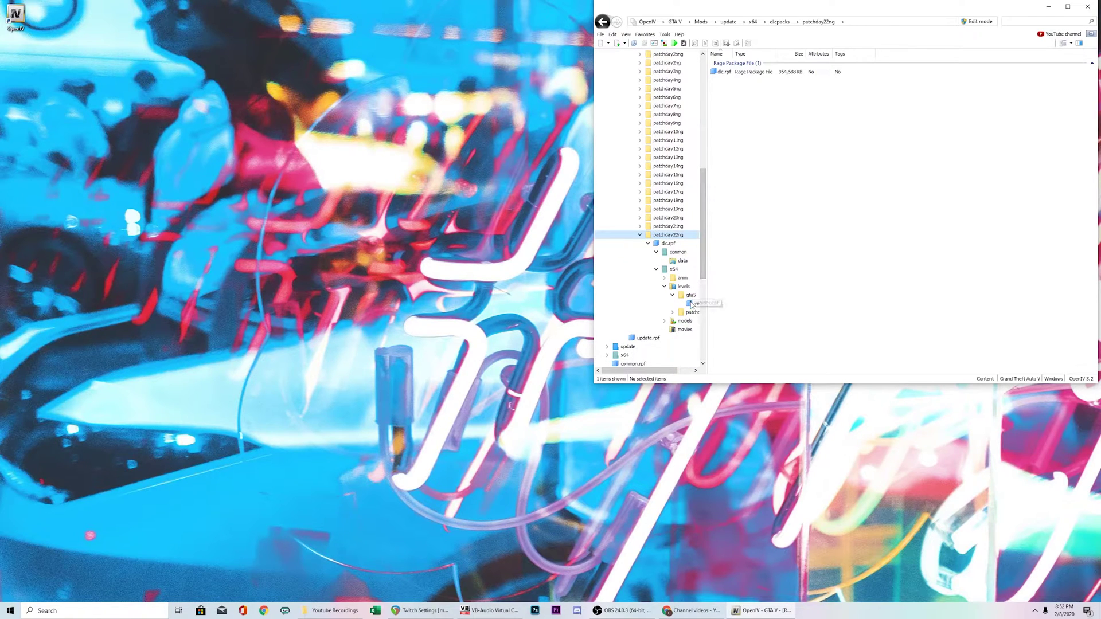
left_click(696, 303)
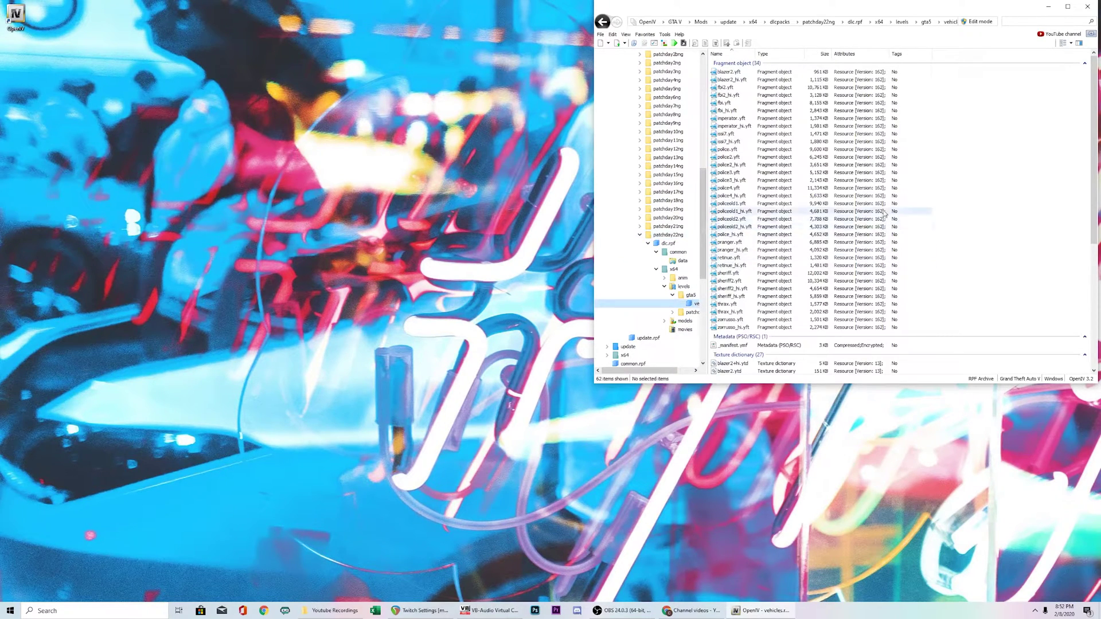
scroll(883, 212, "down", 9)
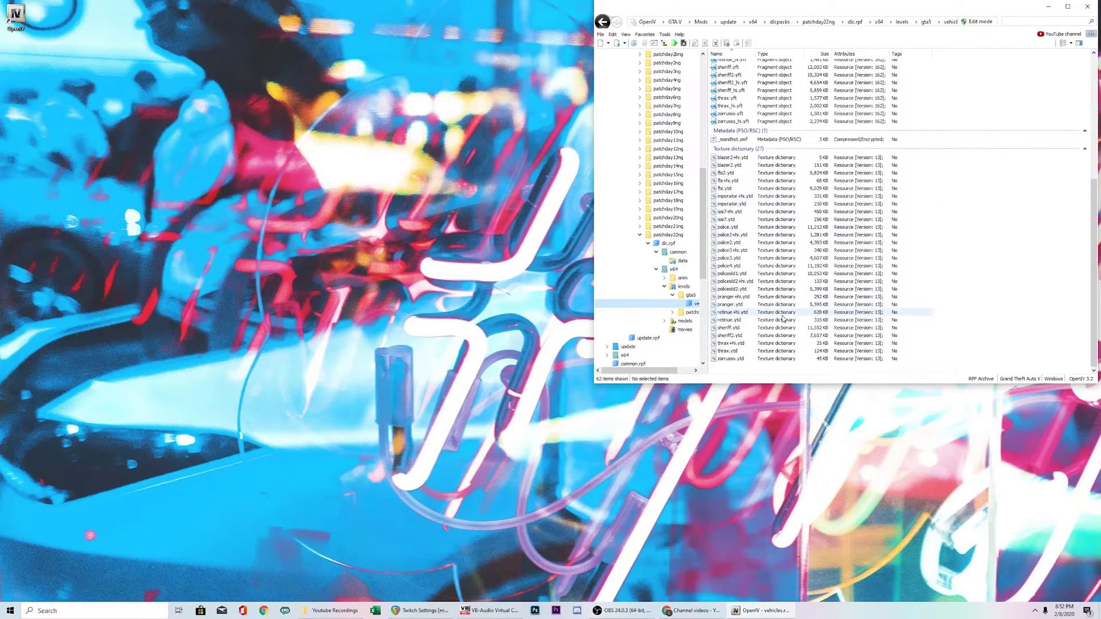
left_click(738, 228)
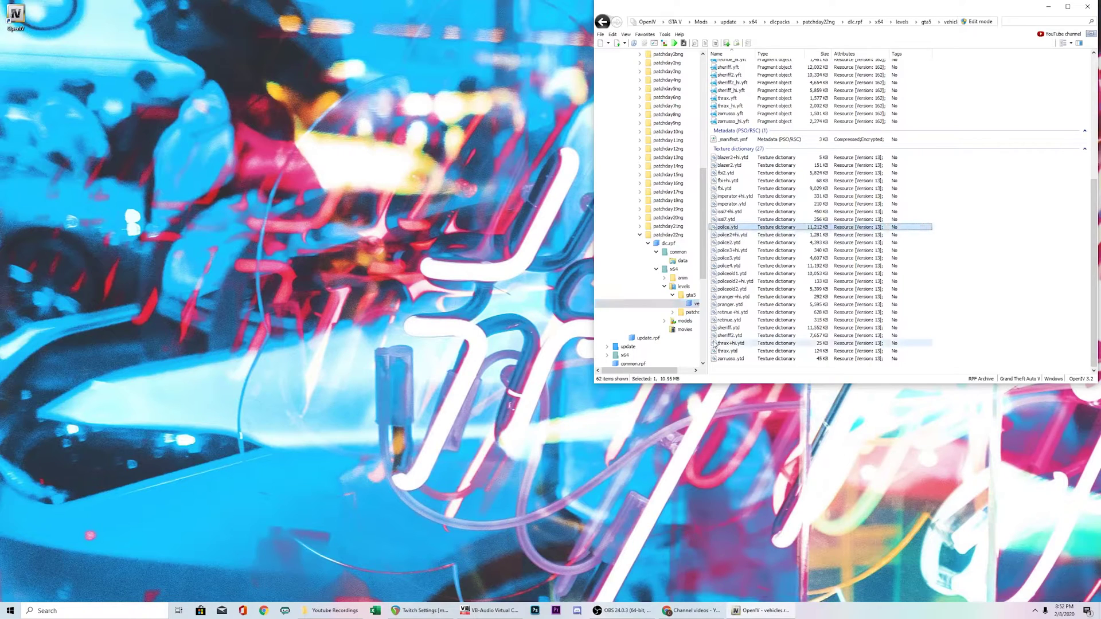
double_click(728, 229)
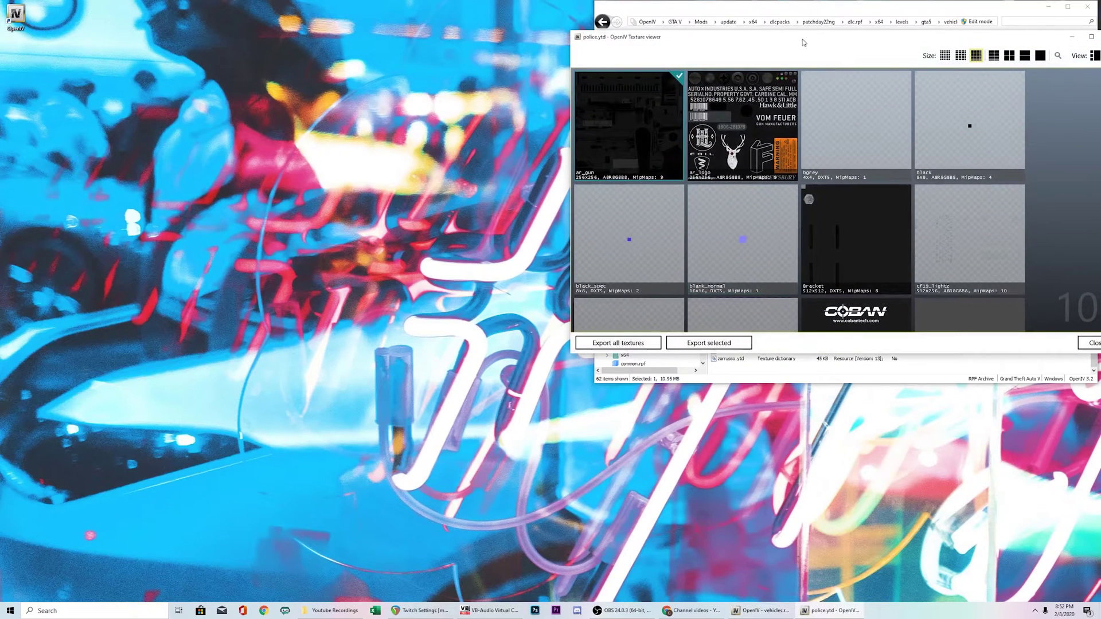
- Move and enlarge the police.ytd Texture viewer, then select the cvpi_sign_2 texture
left_click_drag(805, 41, 763, 32)
left_click_drag(730, 345, 743, 521)
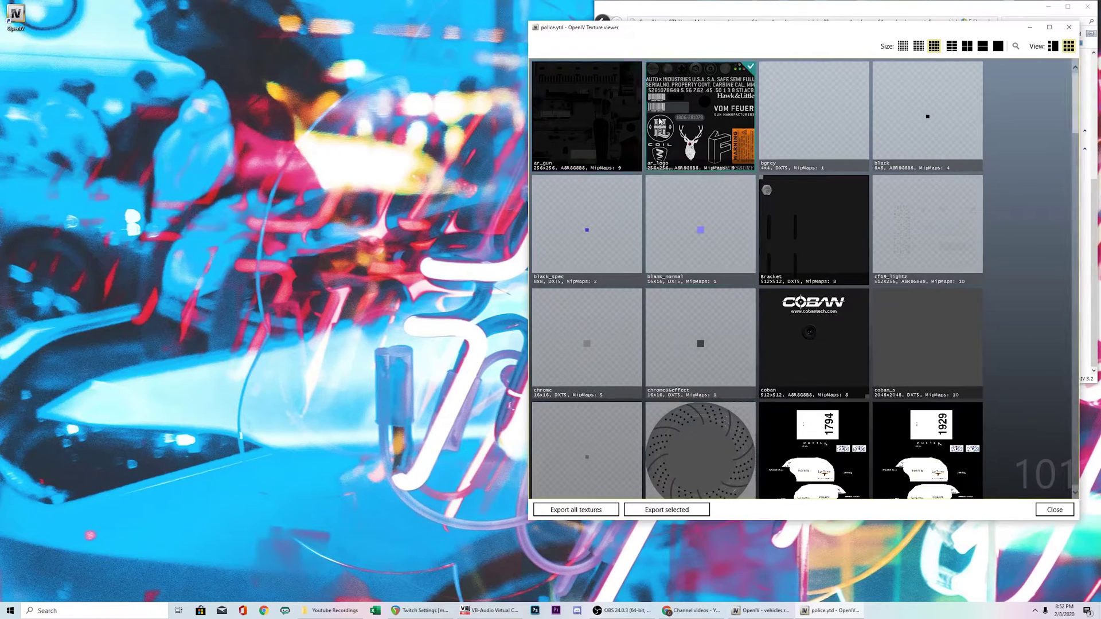
scroll(803, 233, "down", 3)
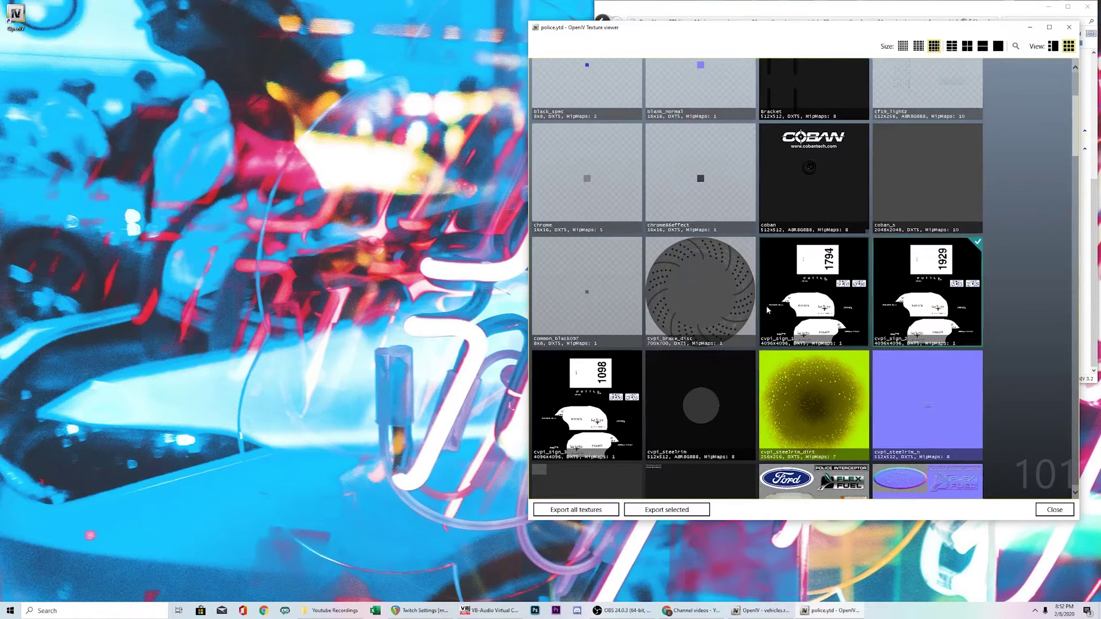
left_click(591, 402)
left_click(889, 298)
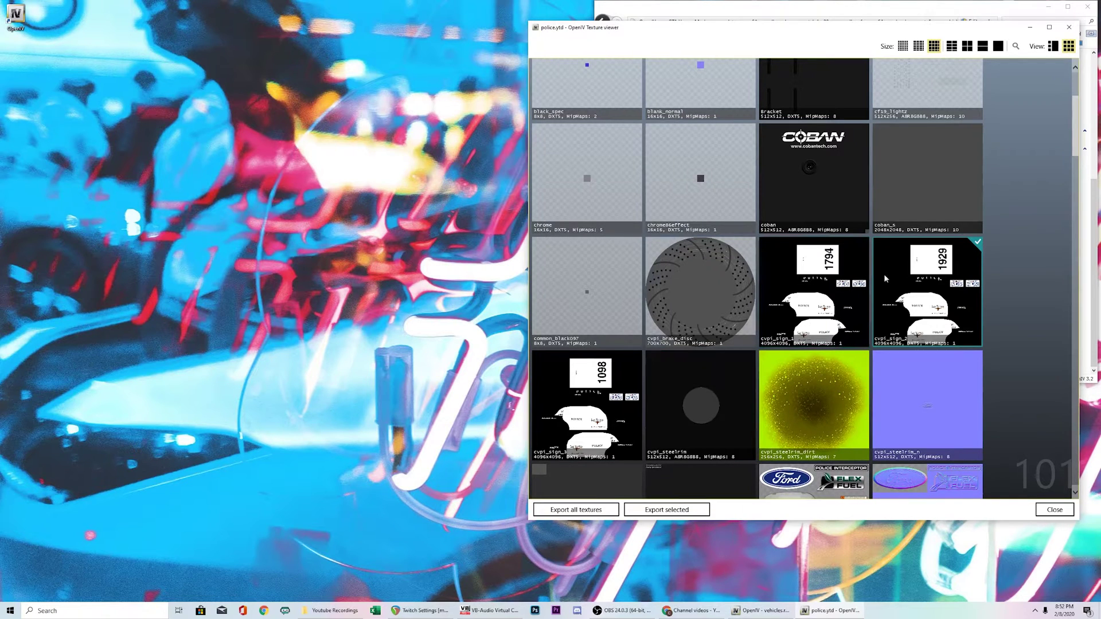
- Scroll the police.ytd texture grid to the end and back, selecting liberty_emis
scroll(946, 247, "down", 6)
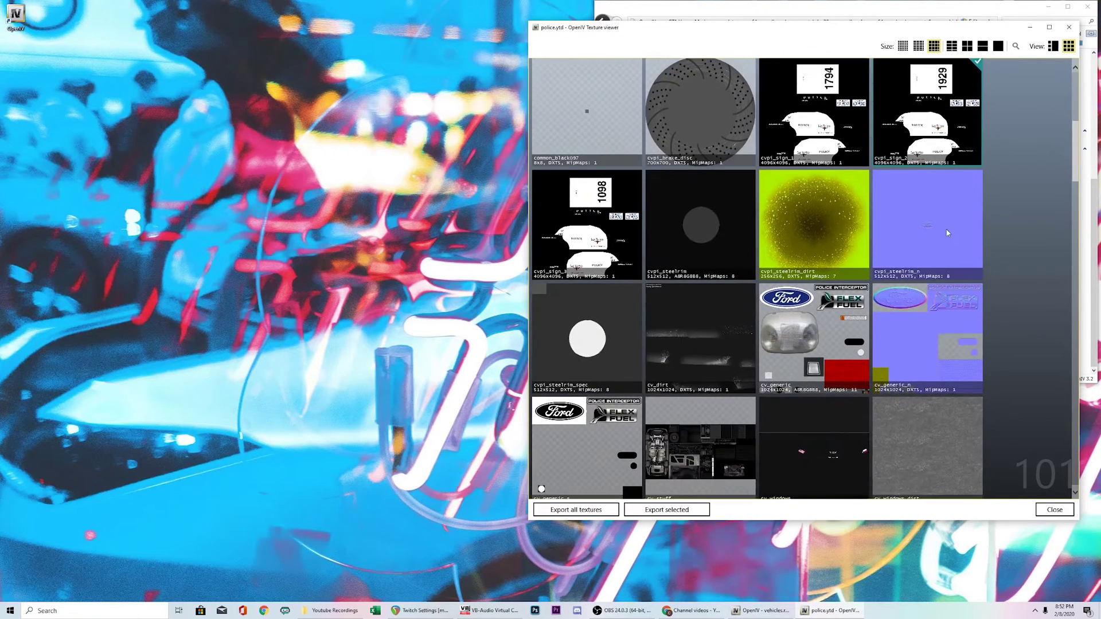
scroll(945, 228, "down", 10)
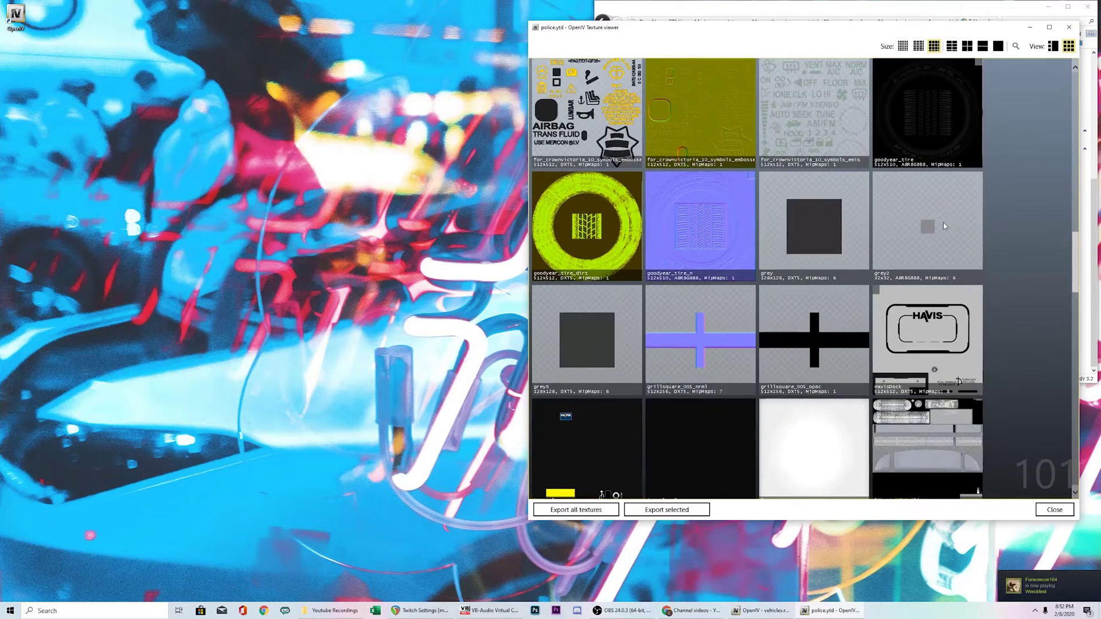
scroll(942, 225, "down", 2)
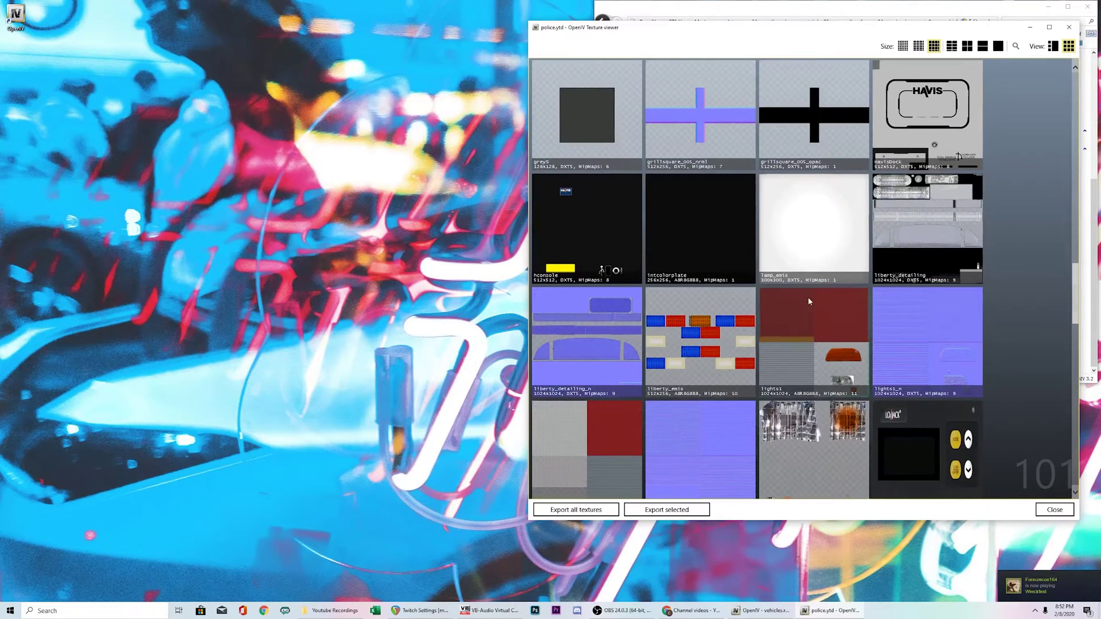
scroll(803, 284, "down", 15)
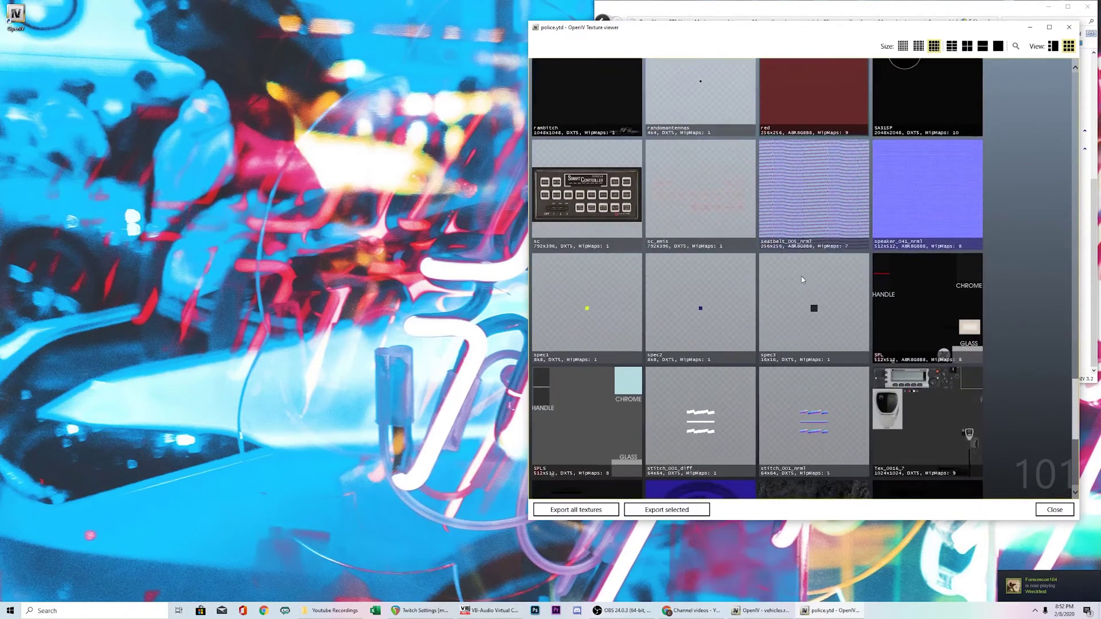
scroll(800, 276, "down", 2)
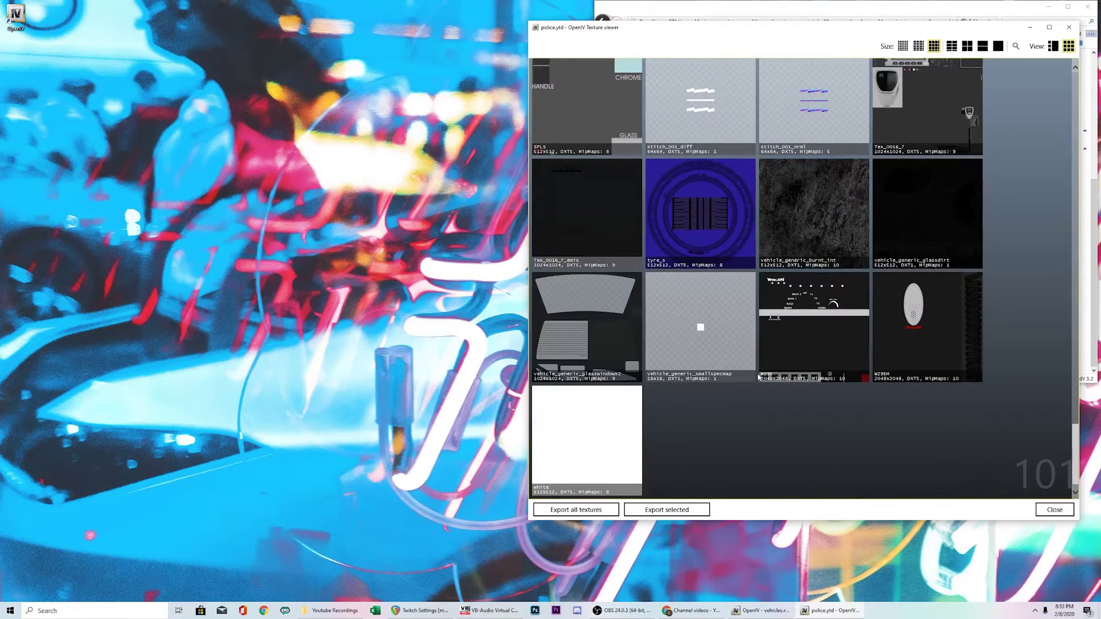
scroll(757, 376, "up", 4)
scroll(757, 377, "up", 10)
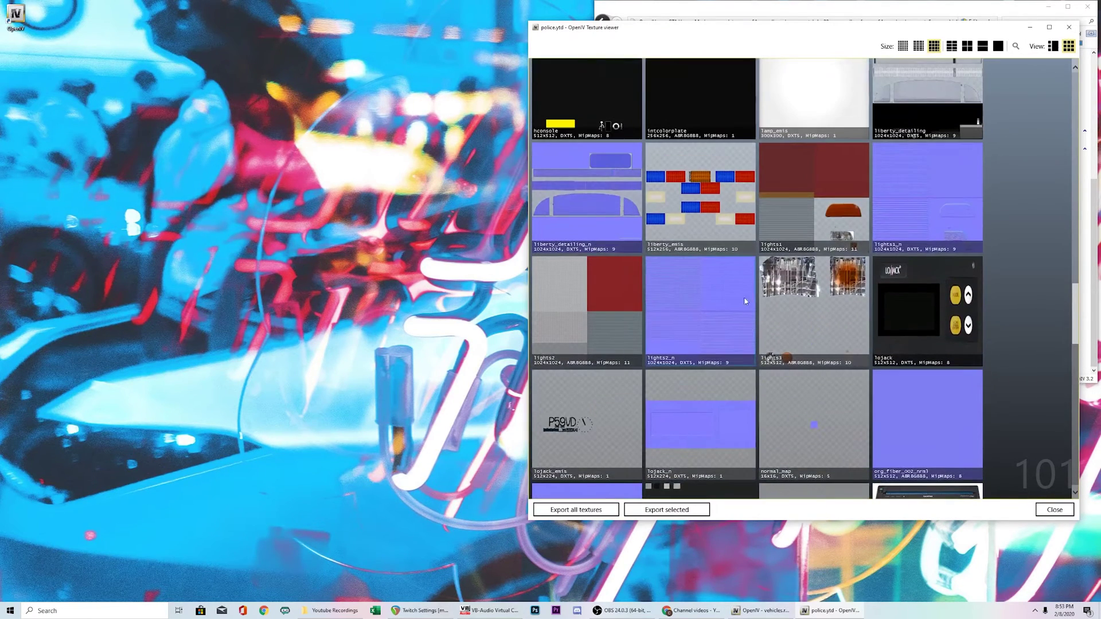
left_click(700, 175)
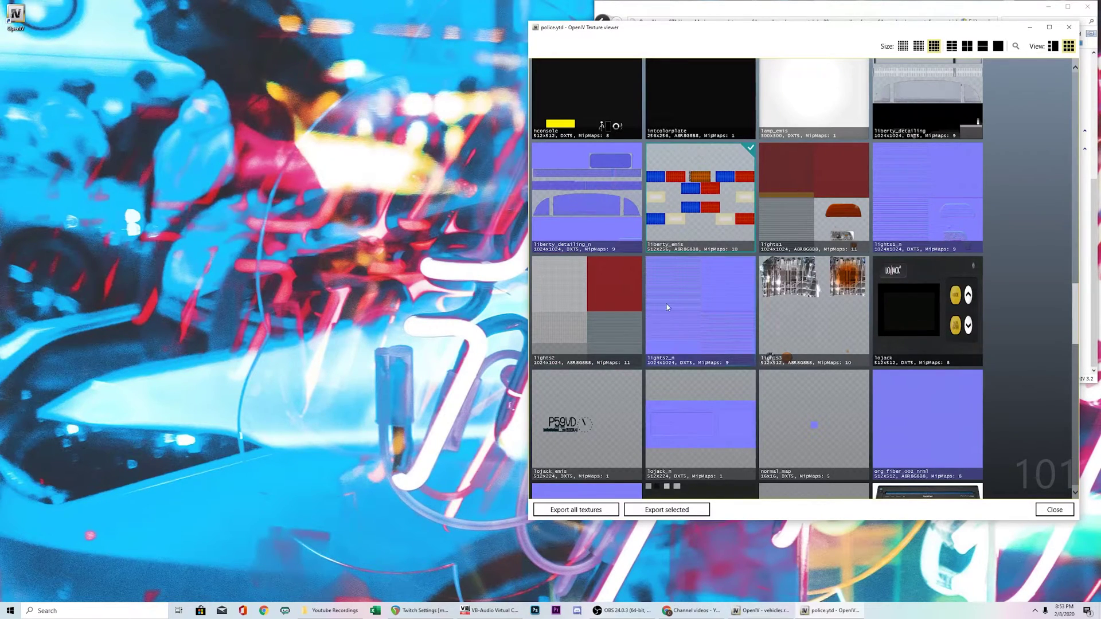
scroll(697, 227, "up", 1)
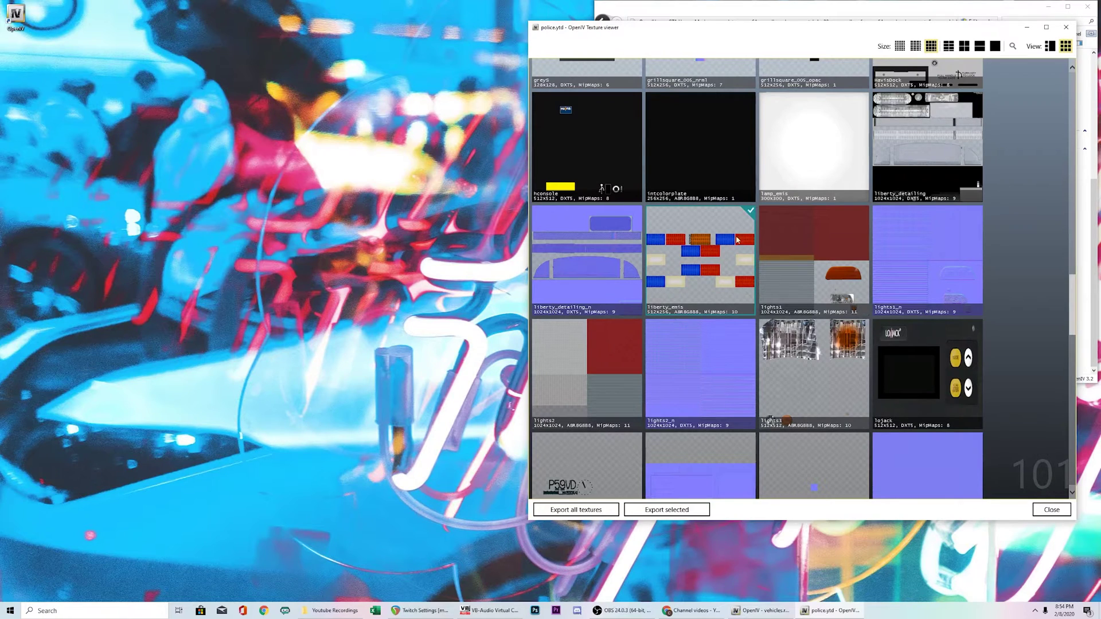